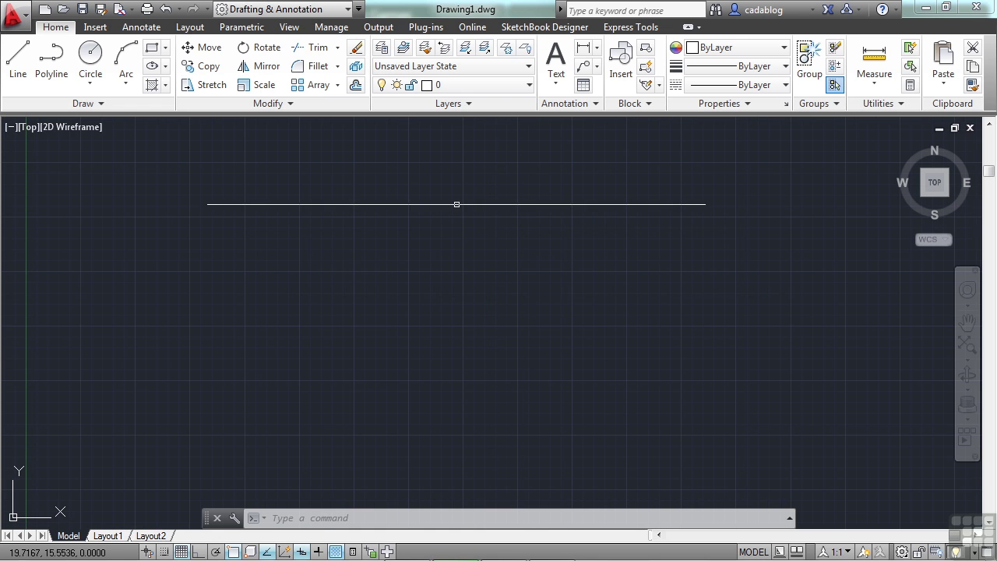
Step: Look over the Application menu's recent drawings, then close it without opening anything
left_click(24, 19)
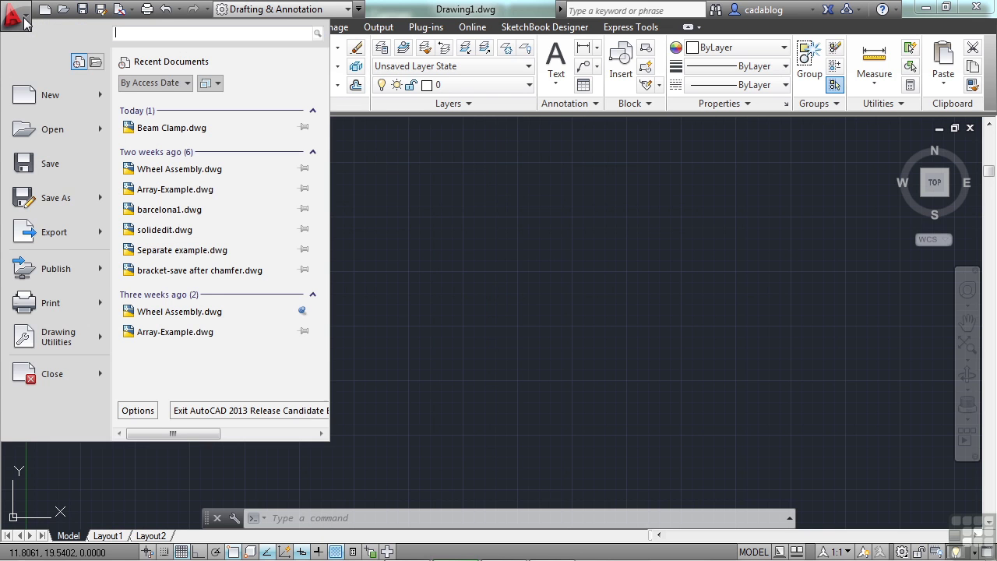
mouse_move(66, 134)
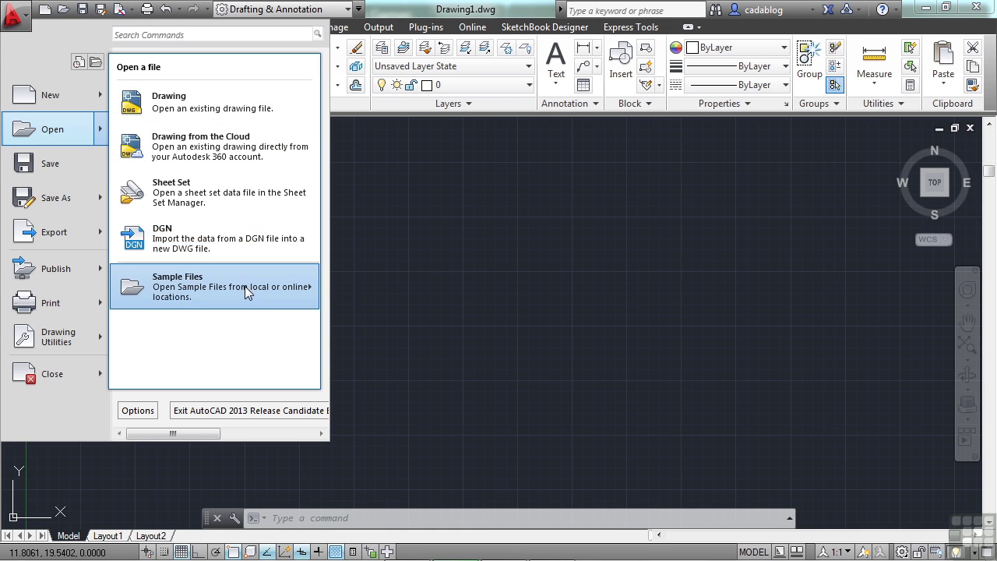
mouse_move(247, 291)
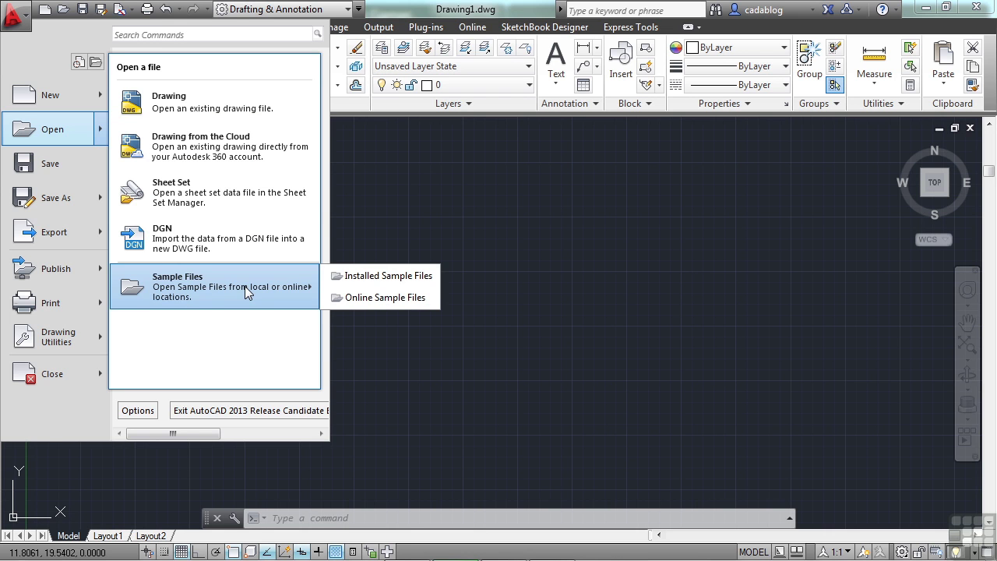
left_click(366, 226)
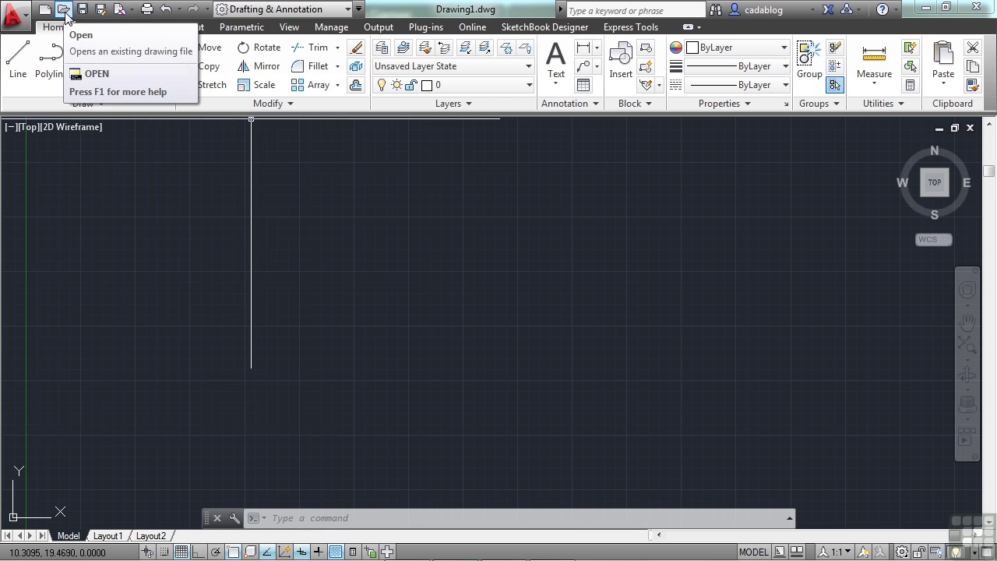
Step: Run OPEN to show the Select File dialog and move it up and left
type("open")
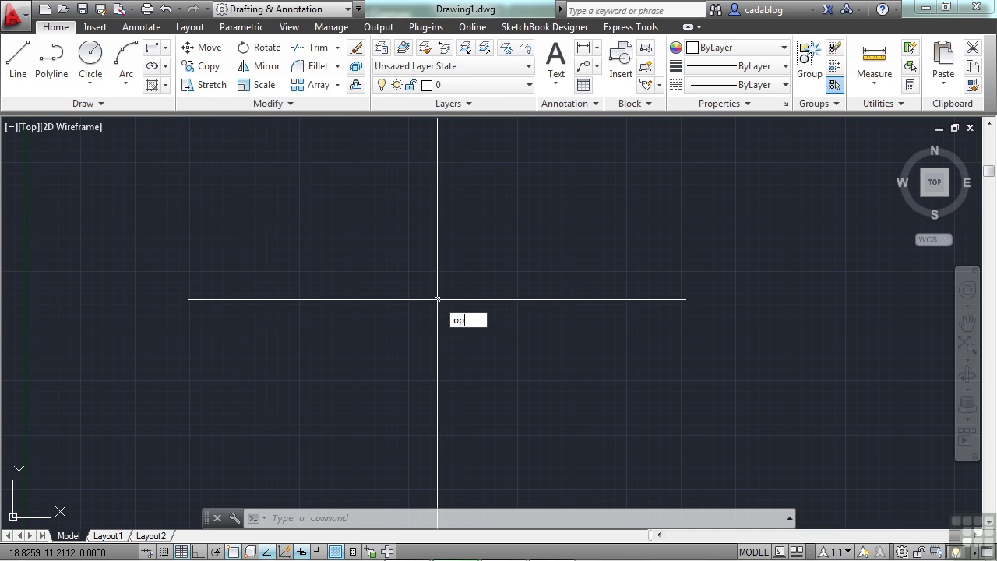
key("Return")
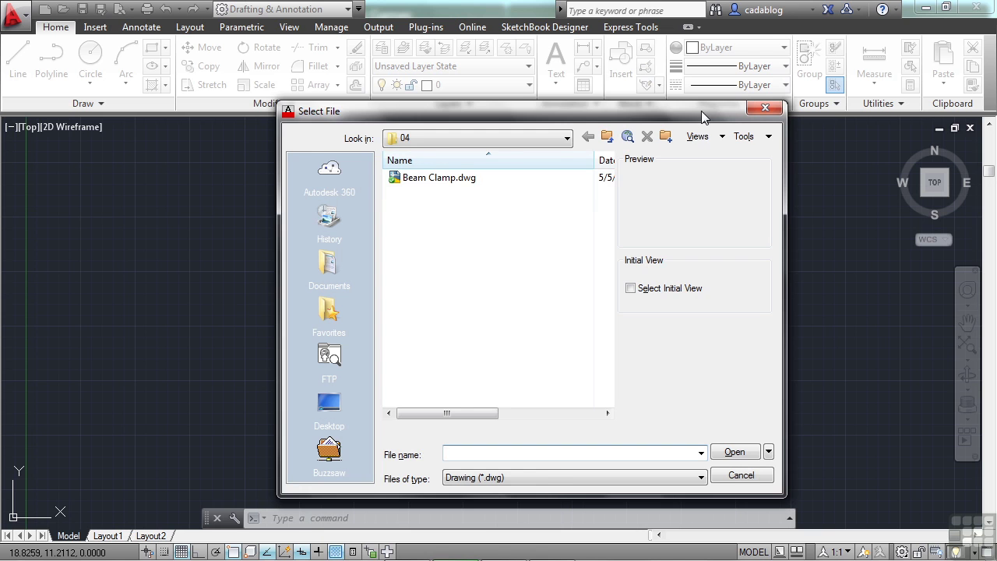
left_click_drag(701, 115, 680, 103)
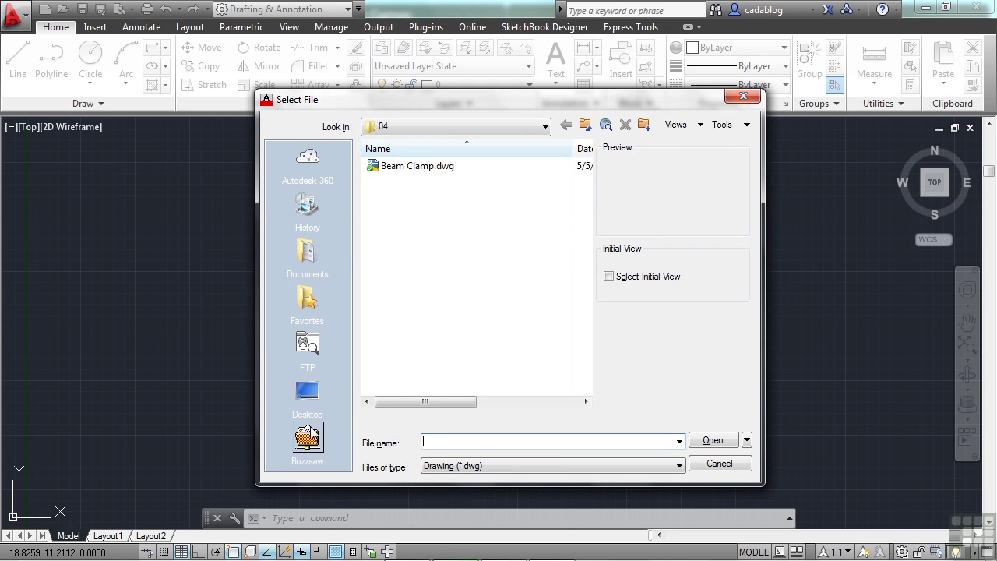
Step: Browse to the 04 folder, keep the Drawing file type, and open Beam Clamp.dwg
left_click(545, 127)
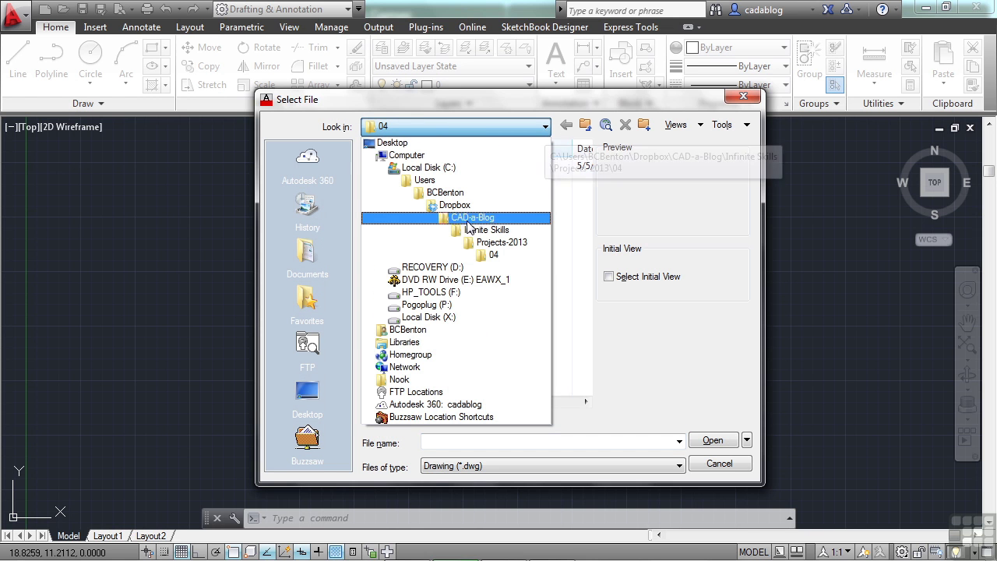
left_click(502, 257)
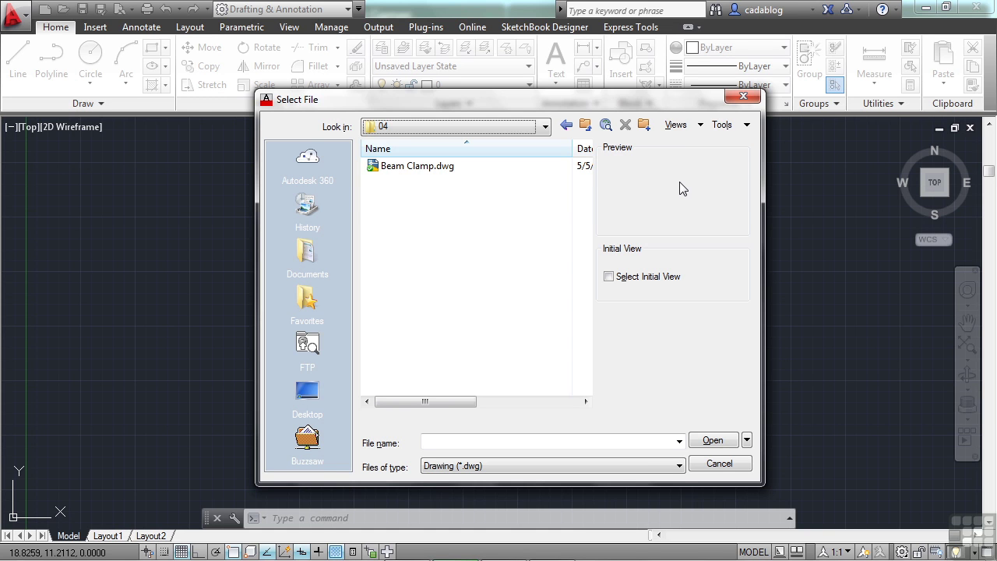
left_click(678, 466)
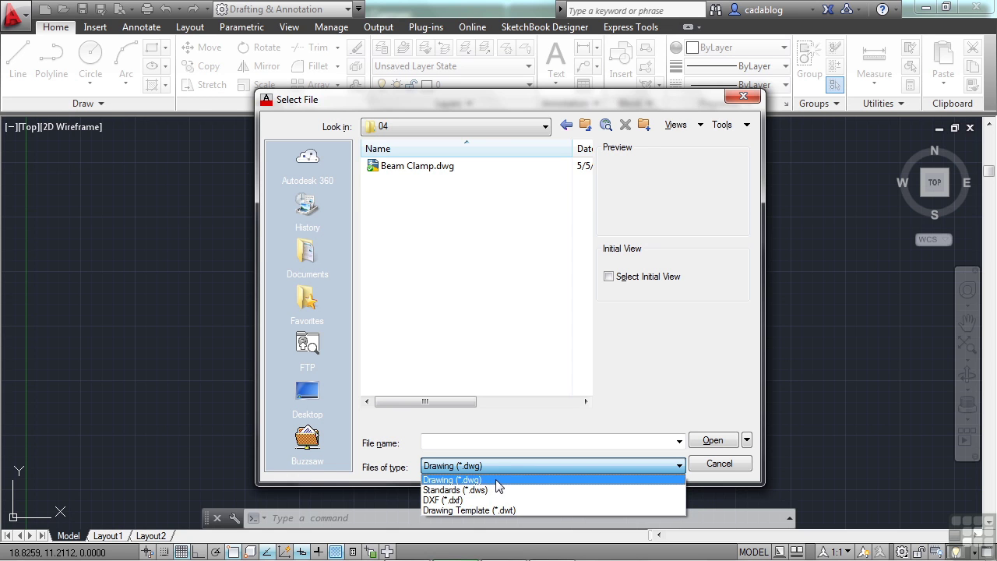
left_click(434, 173)
left_click(428, 169)
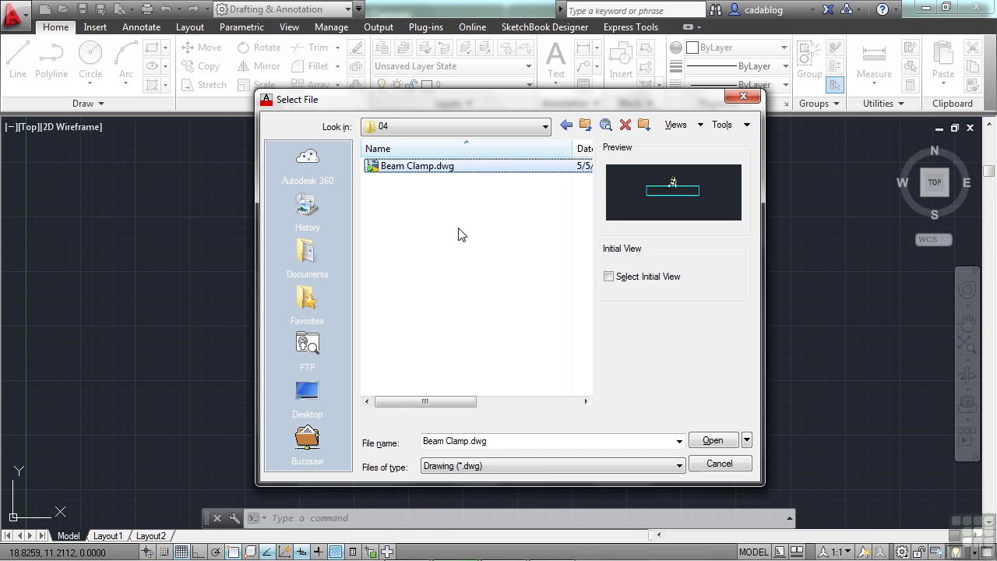
left_click(715, 439)
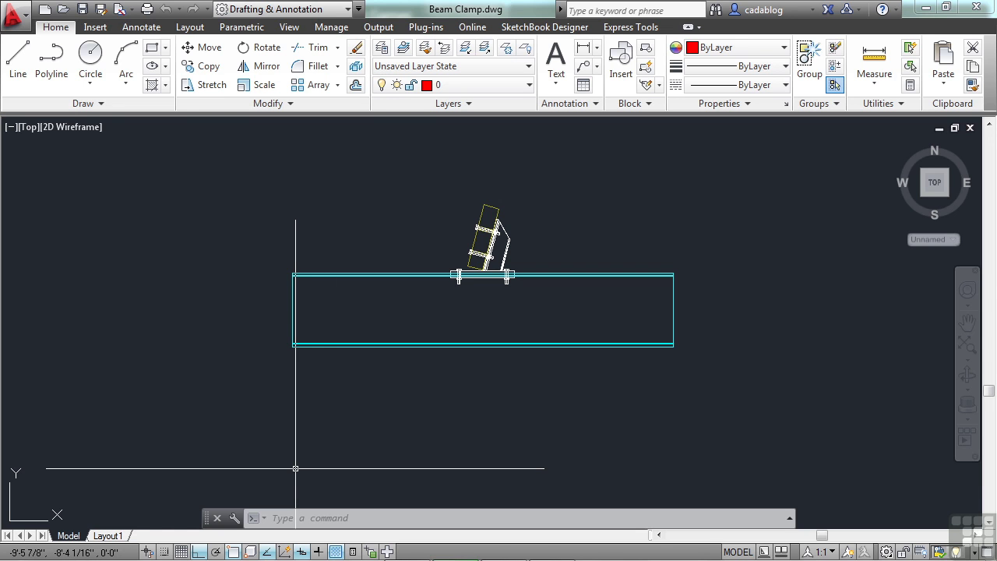
Step: In a new Explorer window, go to Dropbox > CAD-a-Blog > Infinite Skills > Projects-2013 > 04
right_click(69, 545)
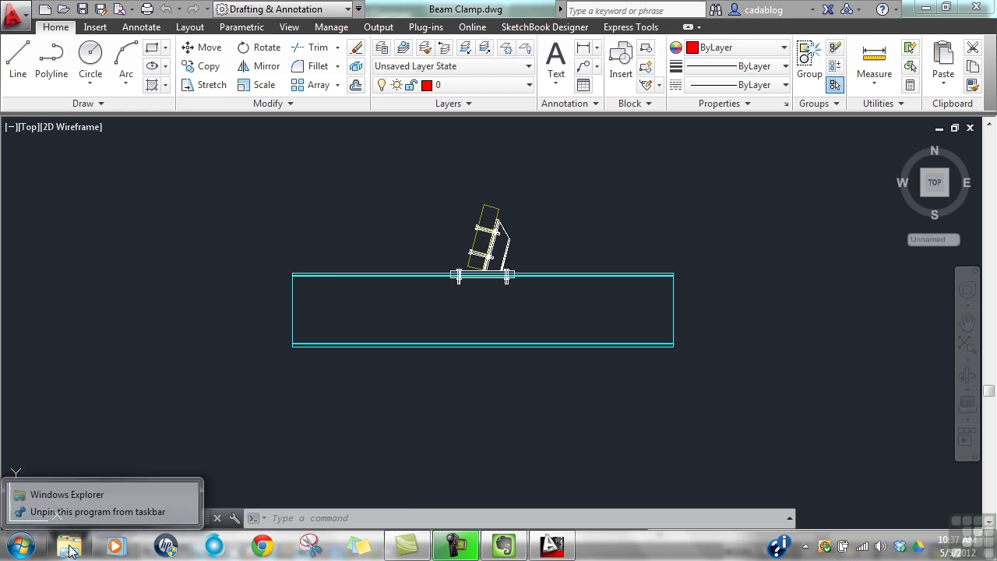
left_click(81, 487)
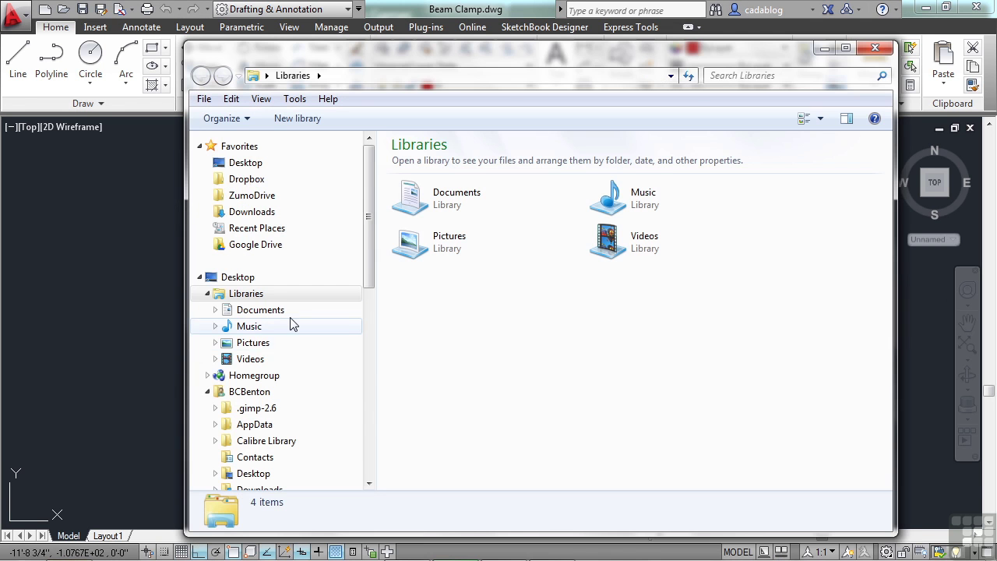
left_click(265, 184)
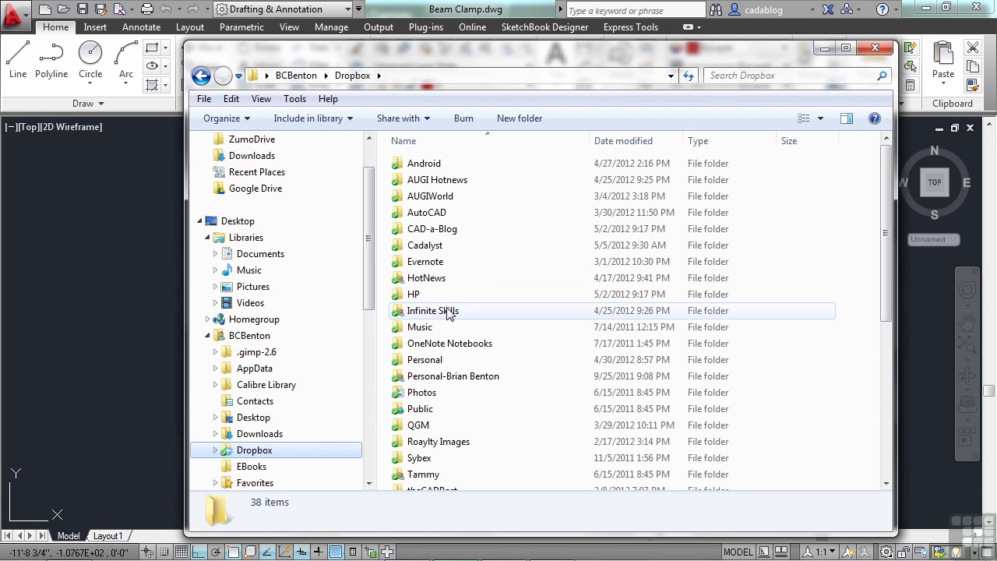
double_click(437, 229)
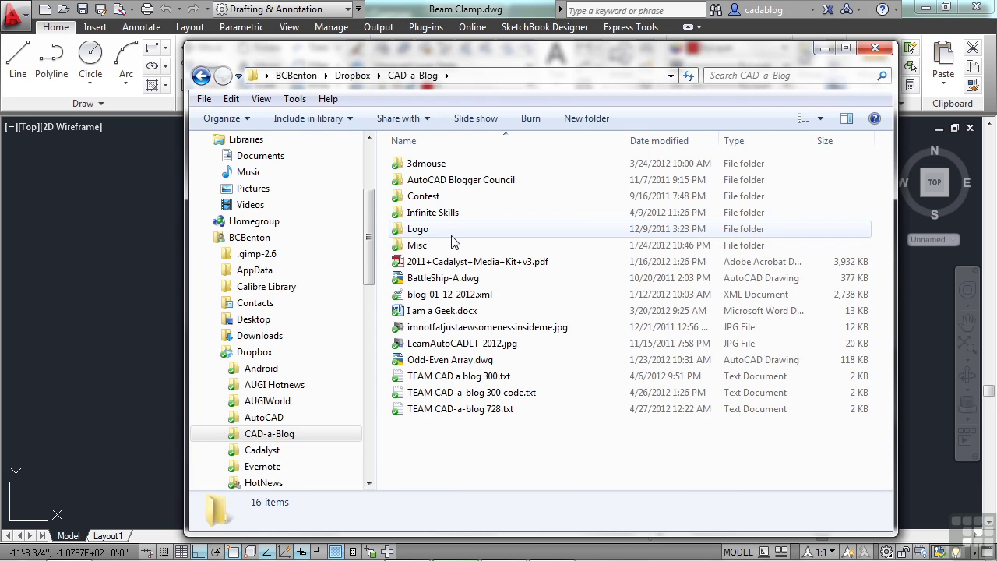
double_click(448, 215)
double_click(449, 184)
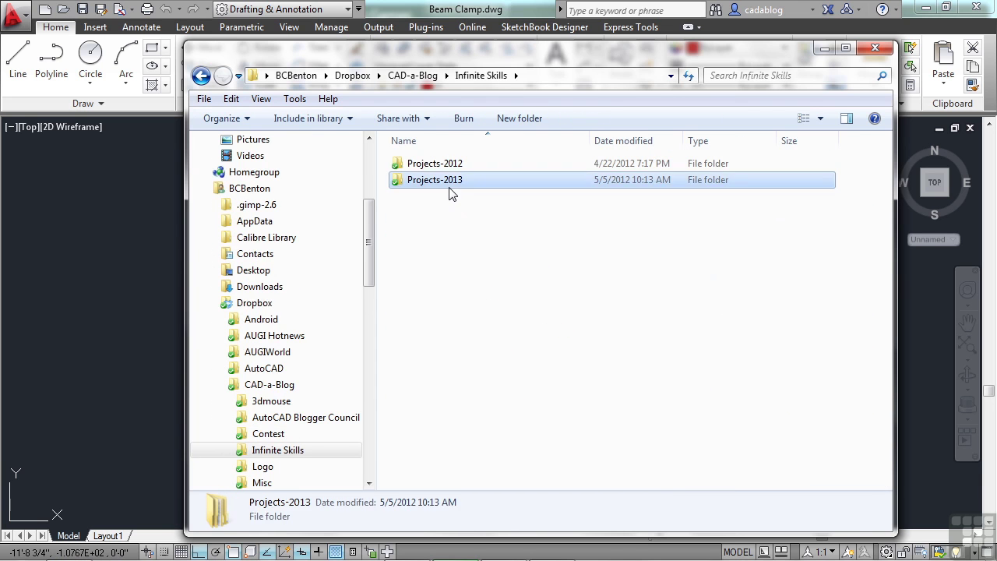
double_click(426, 182)
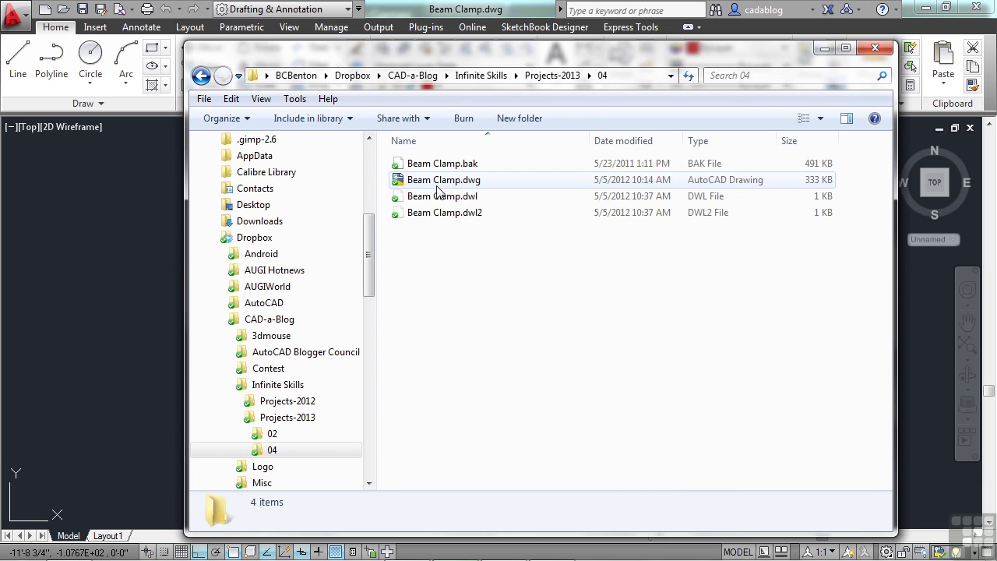
Step: Open Beam Clamp.dwg from its right-click menu, then close the Explorer window
left_click(475, 185)
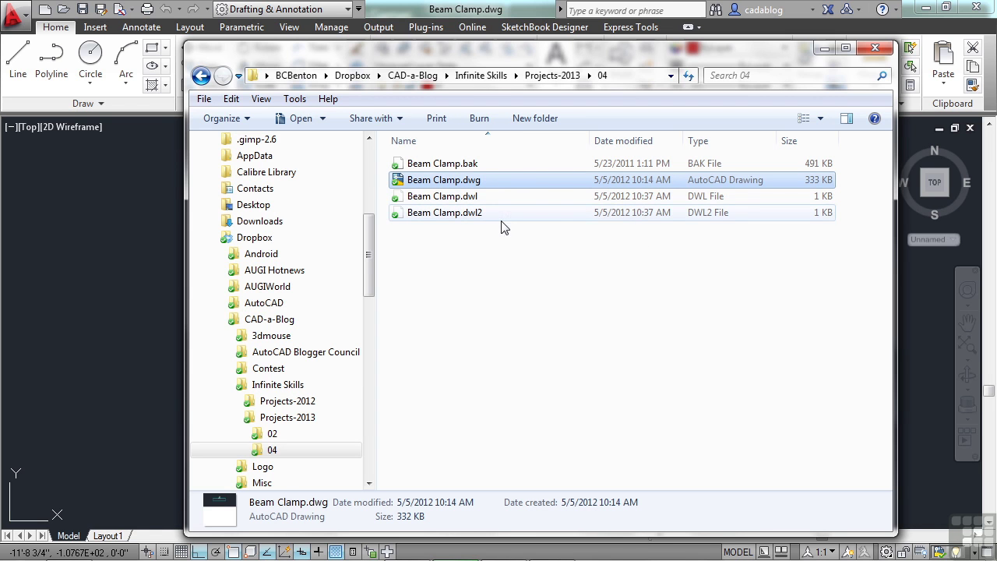
right_click(475, 181)
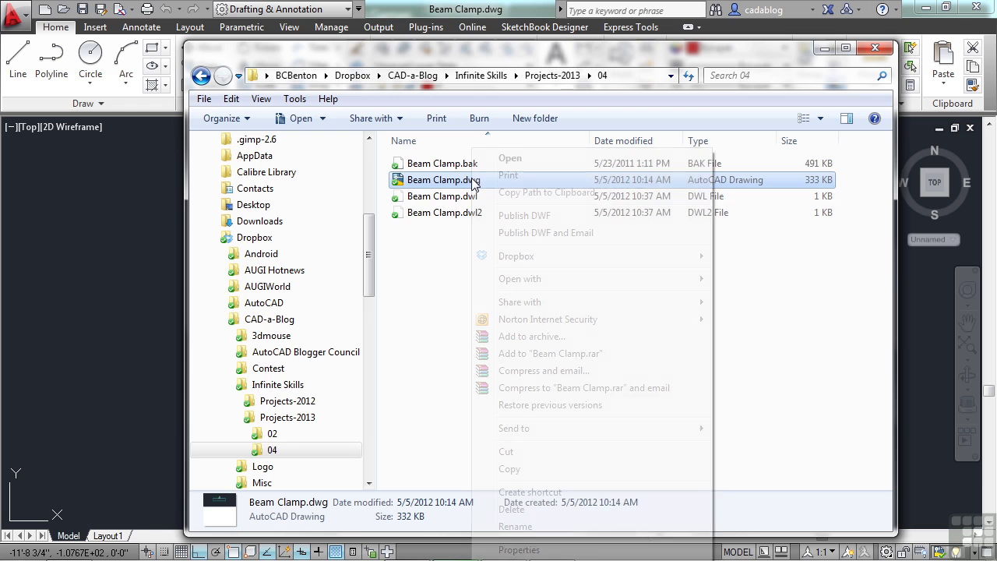
left_click(517, 161)
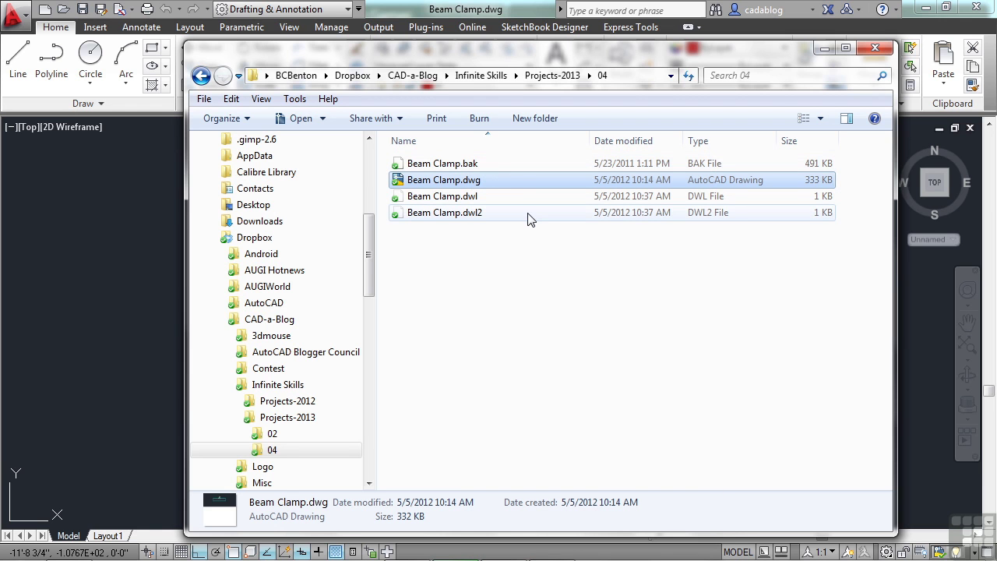
left_click(874, 50)
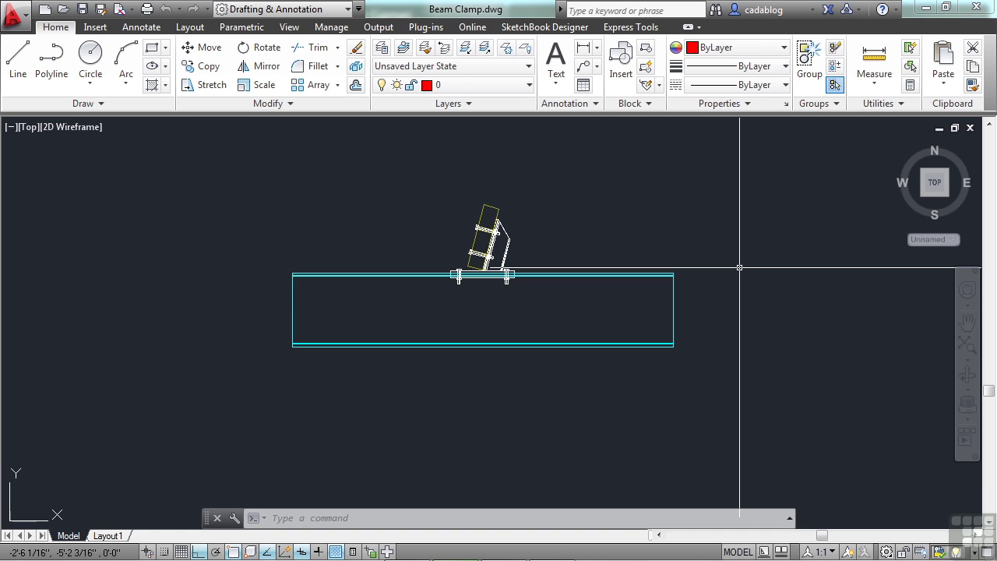
Step: Pick Wheel Assembly.dwg from the Application menu's Recent Documents list
left_click(14, 19)
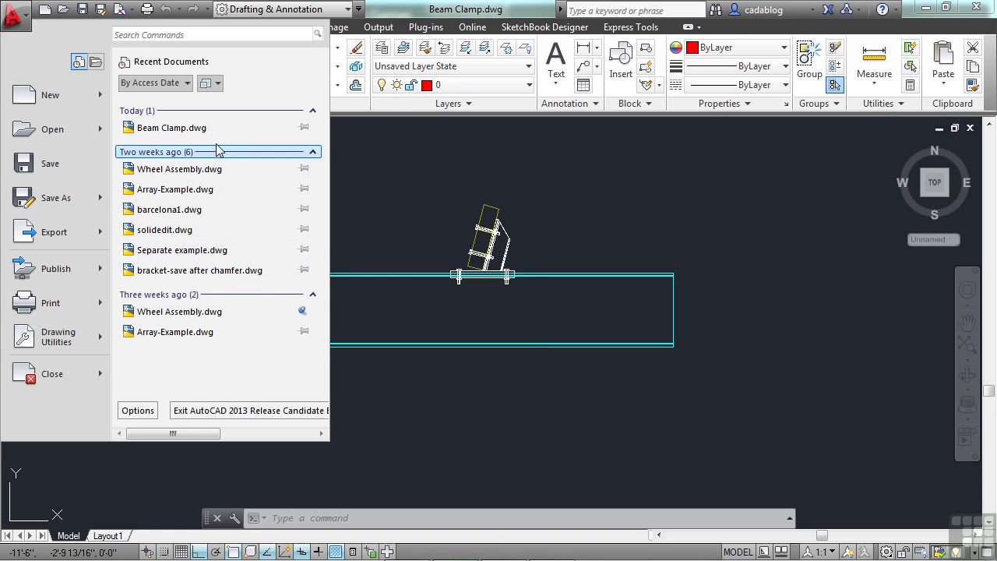
left_click(199, 171)
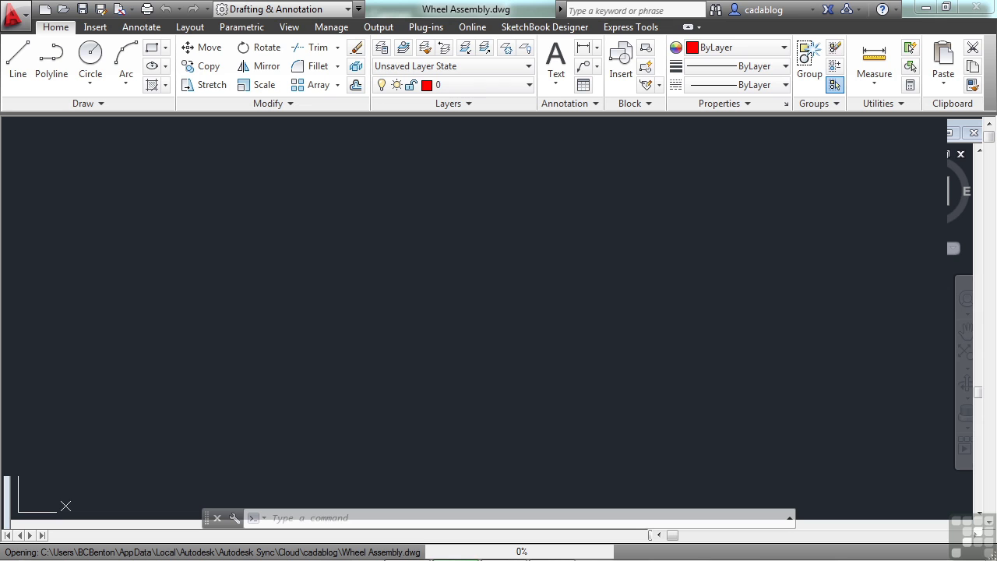
Step: Click in the drawing area once Wheel Assembly.dwg finishes loading its wireframe
left_click(454, 184)
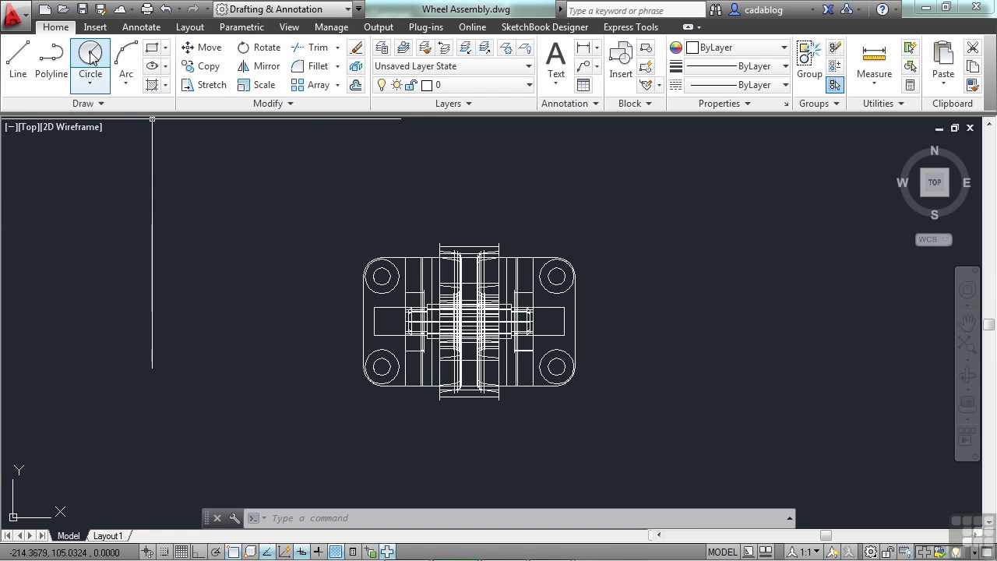
left_click(14, 18)
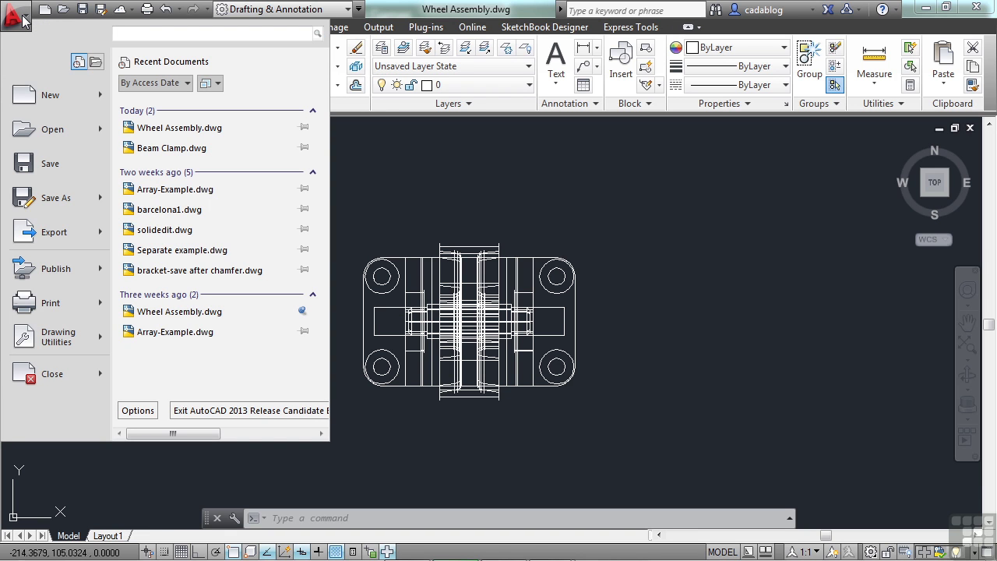
mouse_move(63, 102)
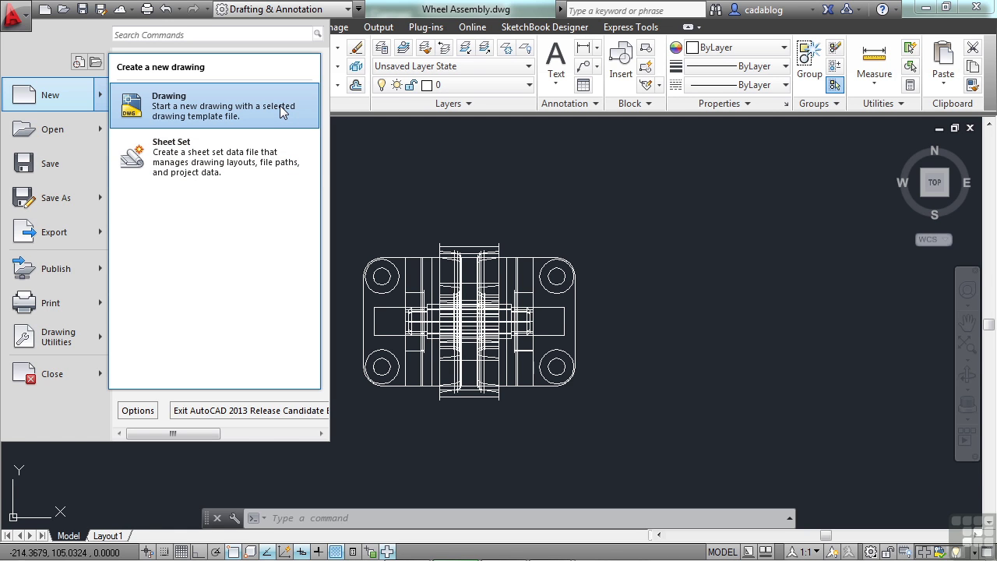
left_click(230, 99)
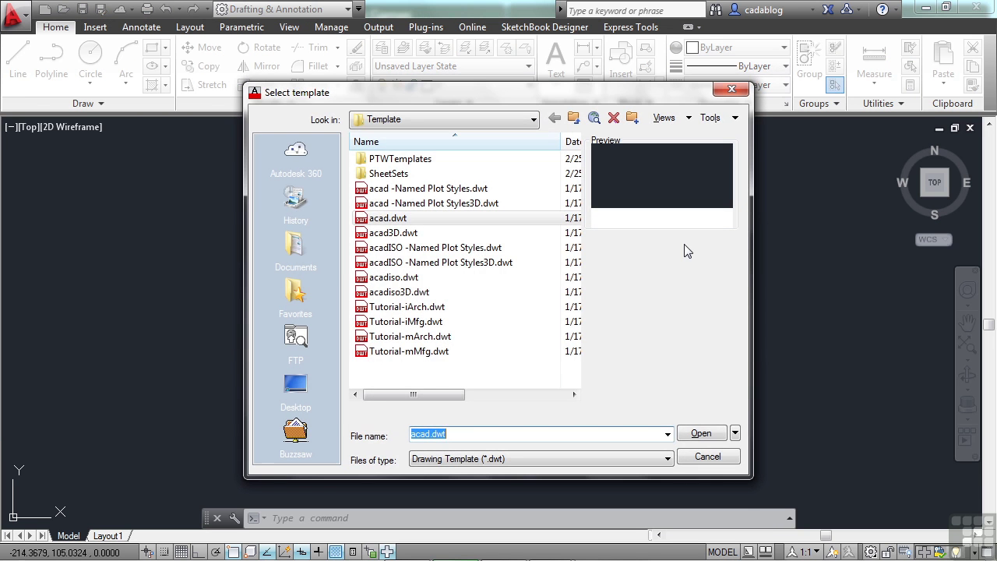
left_click(721, 457)
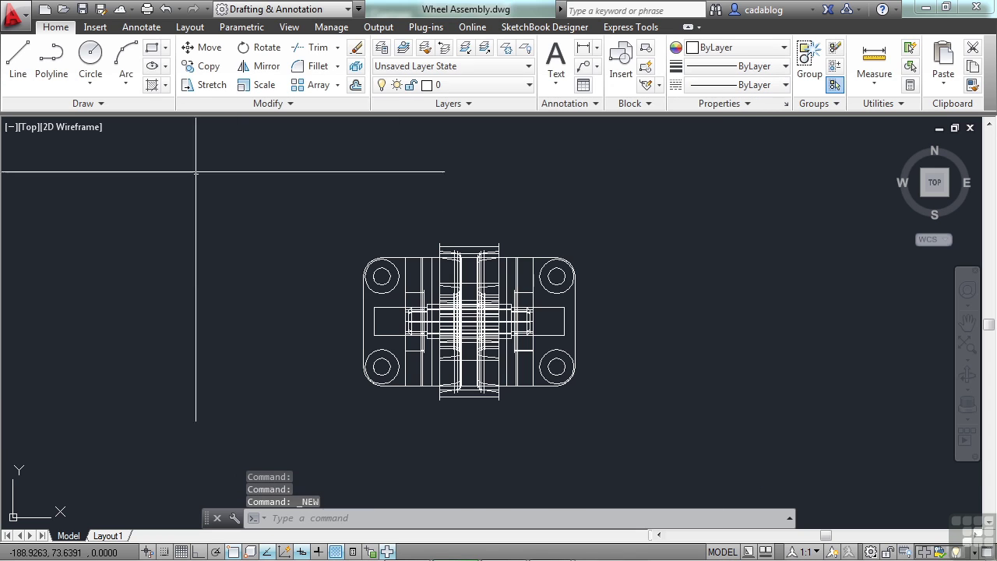
Step: Start a new drawing and preview the acad3D.dwt and acad -Named Plot Styles.dwt templates
left_click(45, 10)
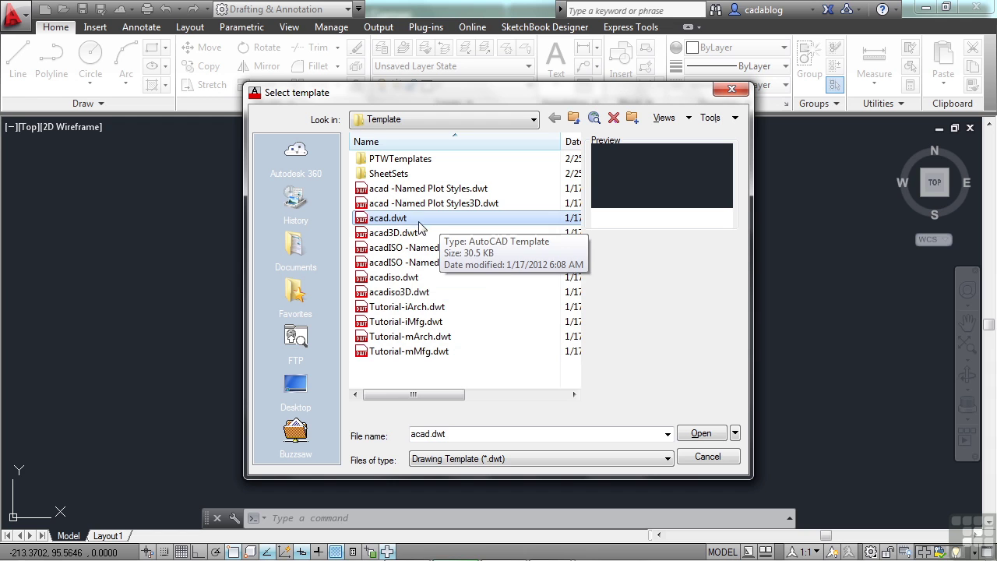
left_click(423, 233)
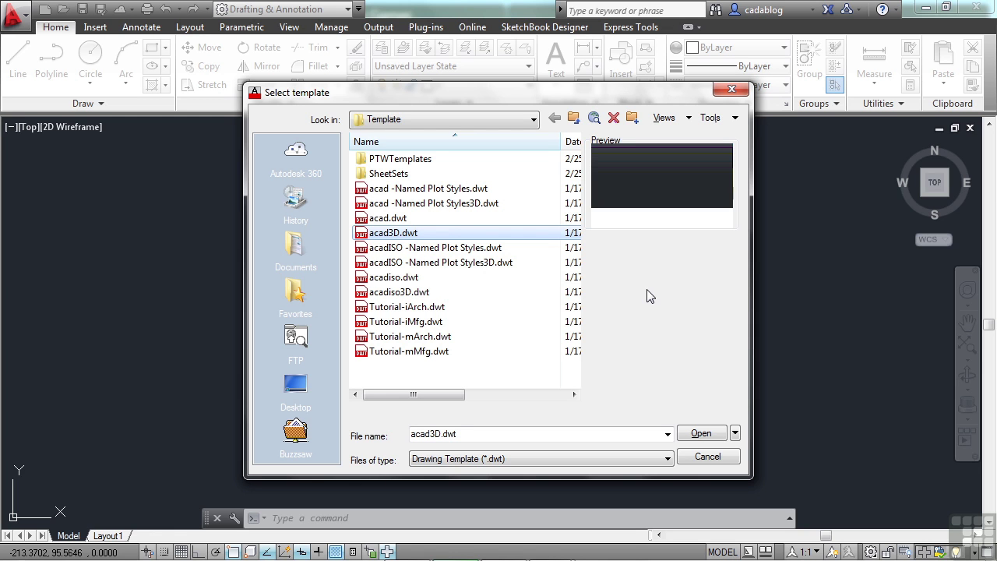
left_click(484, 191)
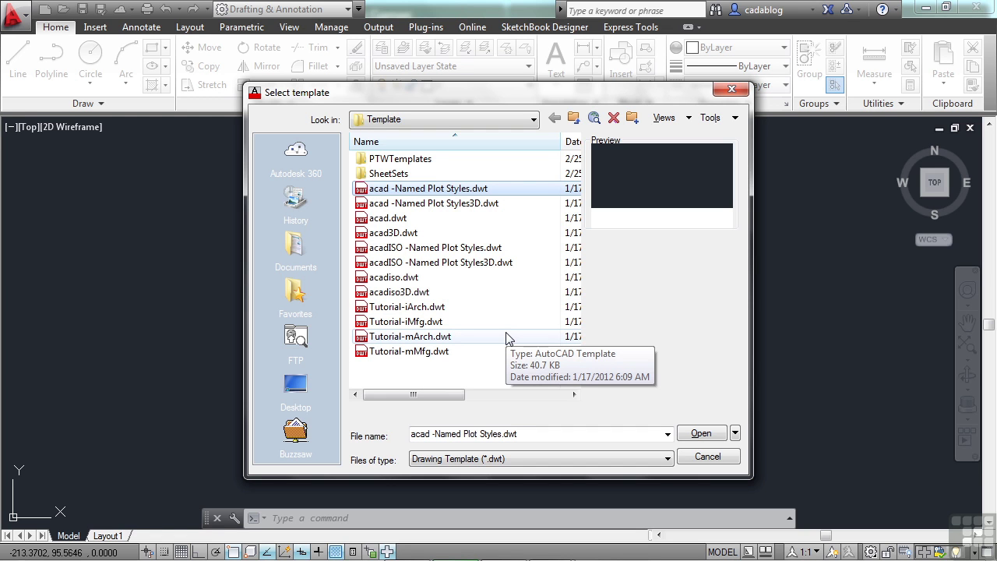
Step: Select acad.dwt and create the blank Drawing2 from it
left_click(400, 221)
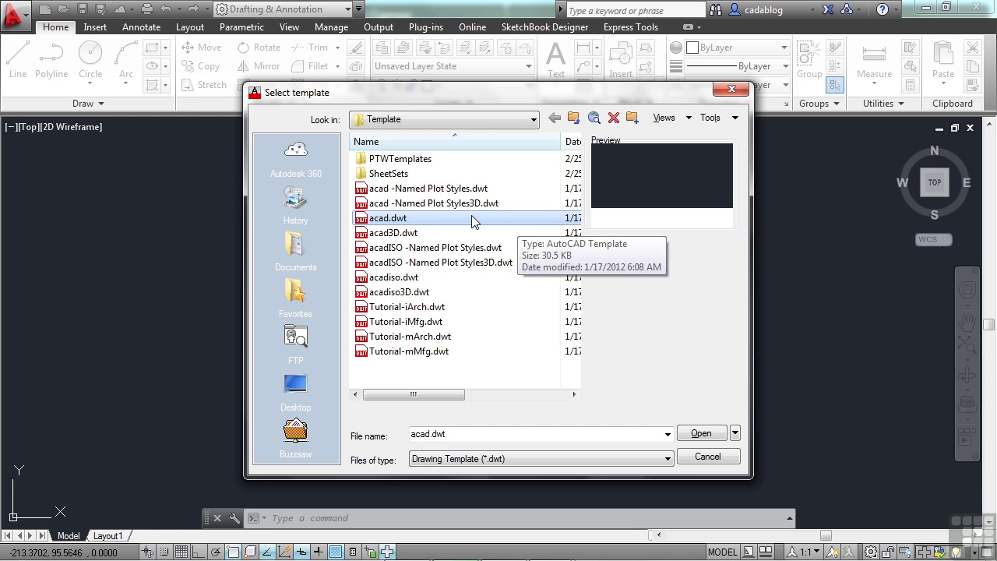
left_click(702, 435)
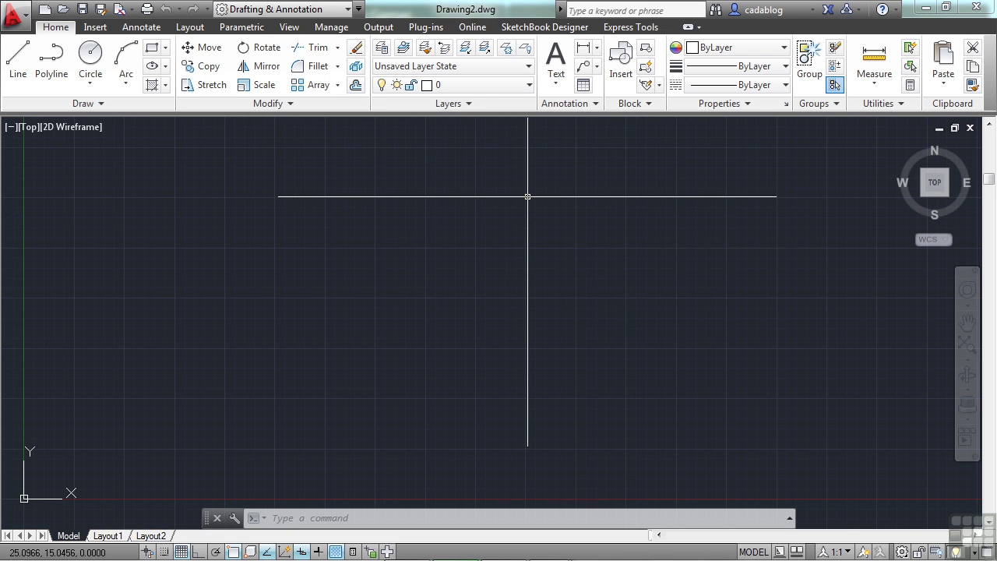
Step: Run NEW and double-click acad.dwt to create the blank Drawing3
type("new")
key("Return")
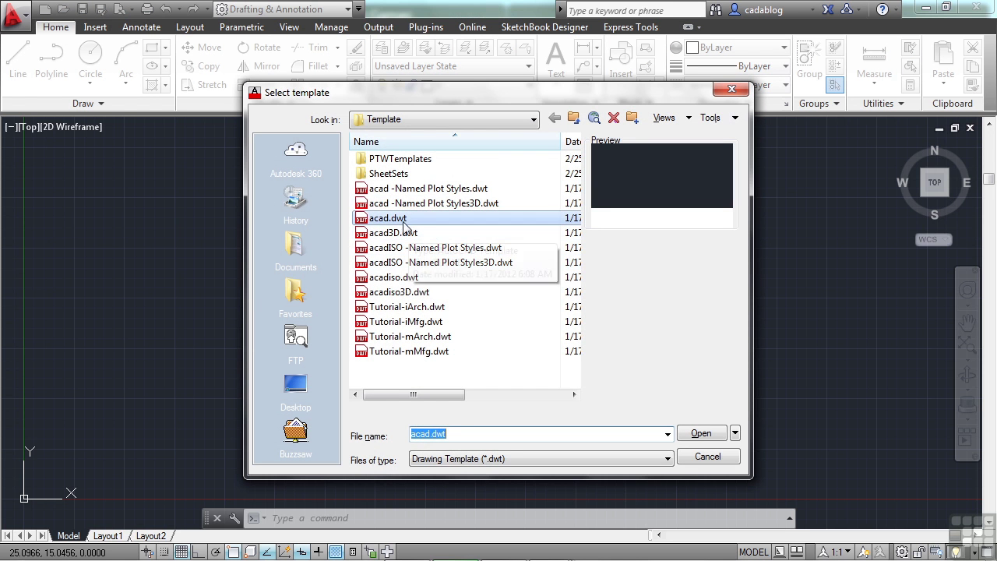
left_click(401, 218)
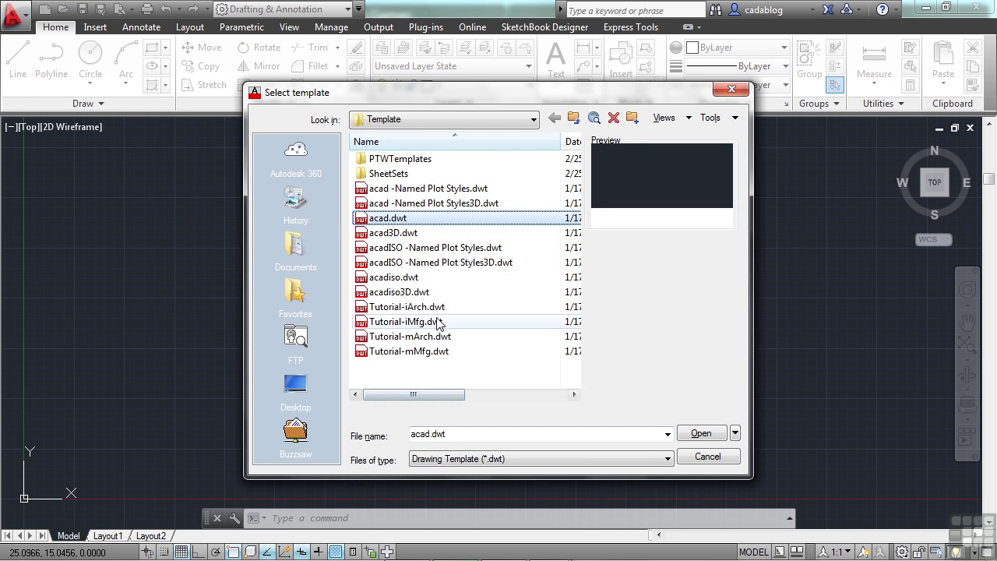
double_click(424, 220)
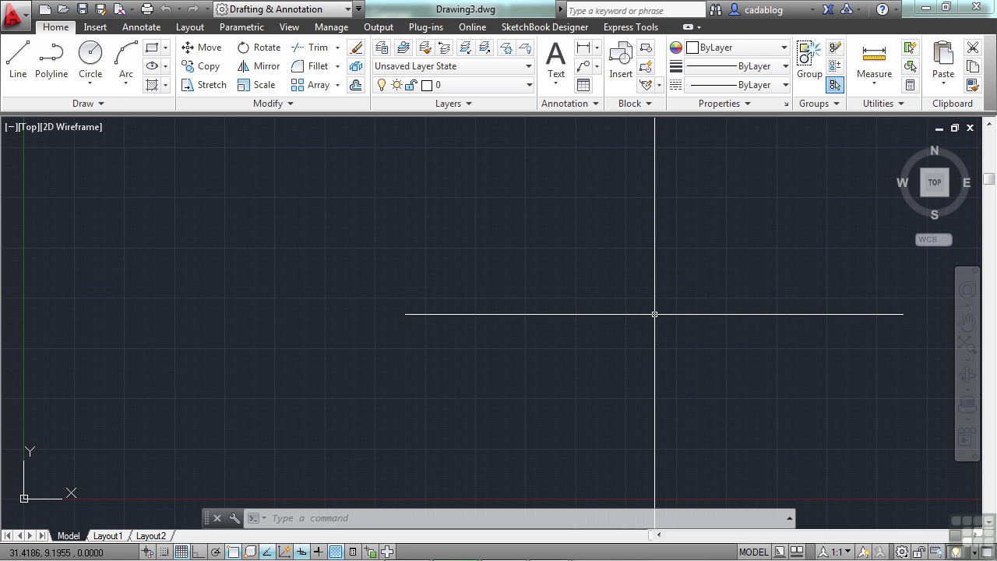
Step: Run NEW to create Drawing4 from acad.dwt, then bring up Save Drawing As for it
type("new")
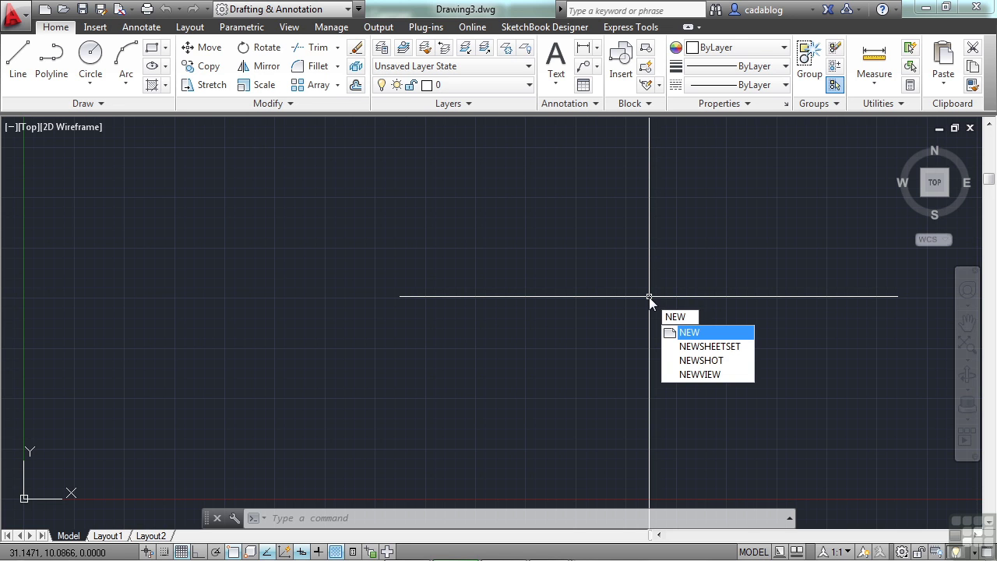
key("Return")
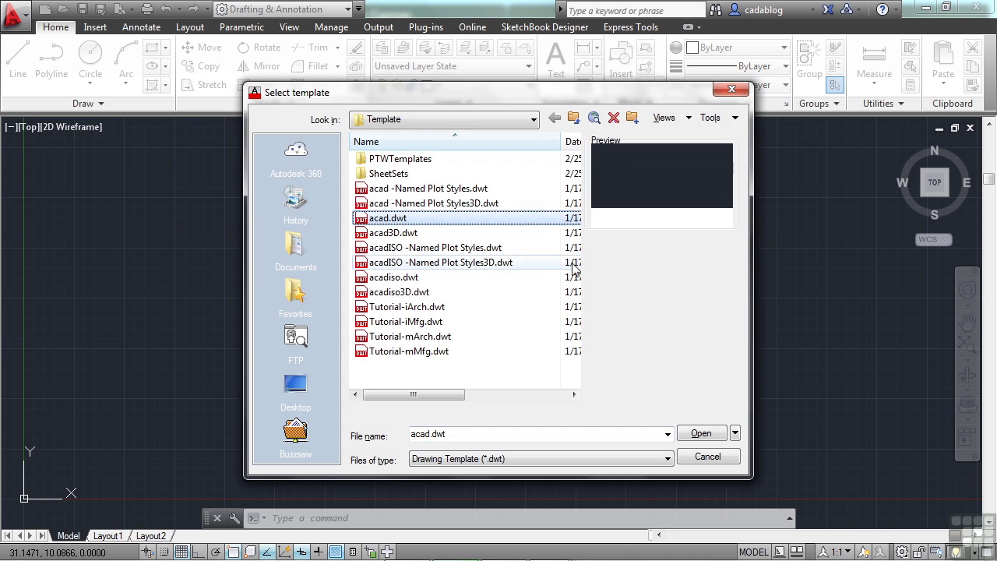
left_click(698, 434)
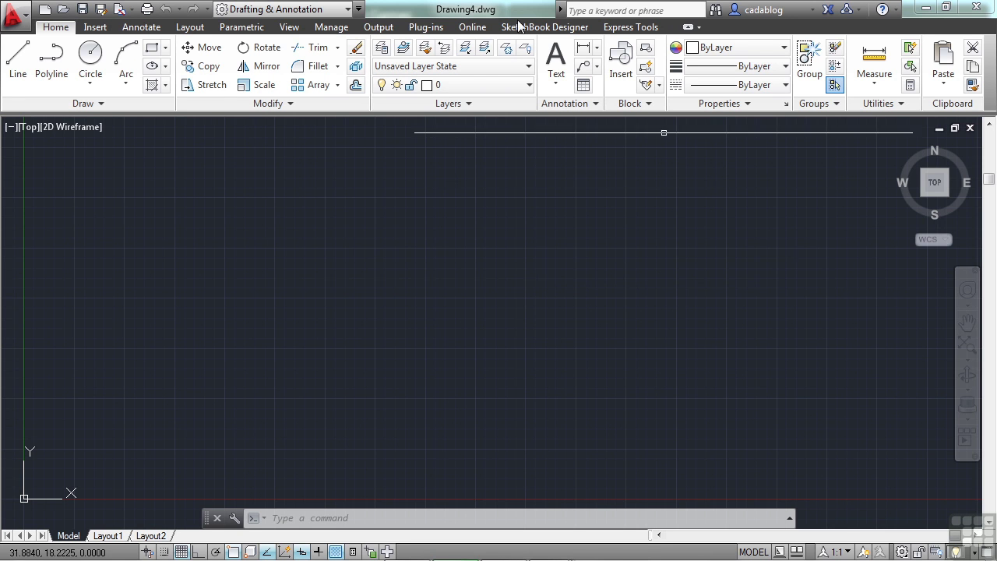
left_click(82, 11)
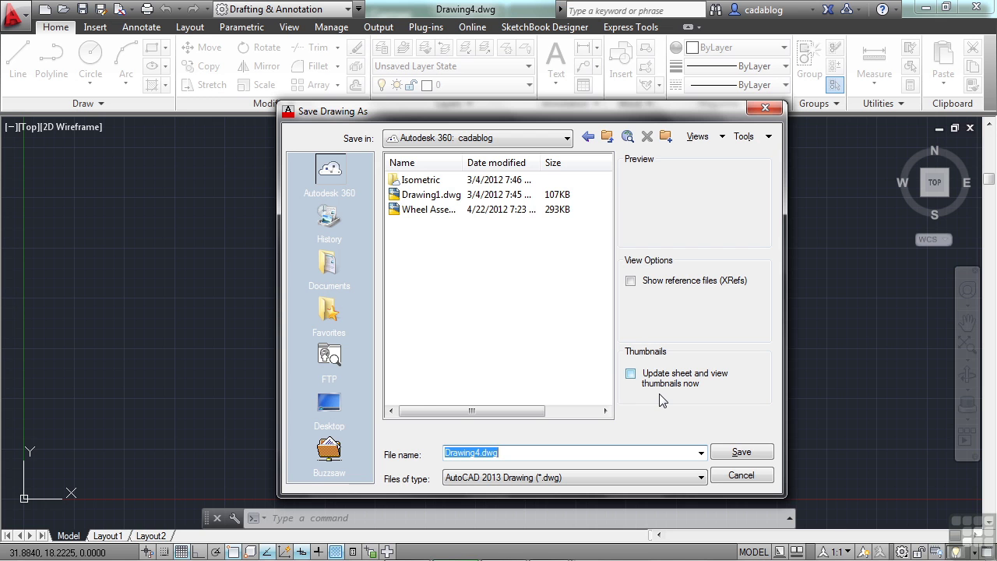
left_click(750, 477)
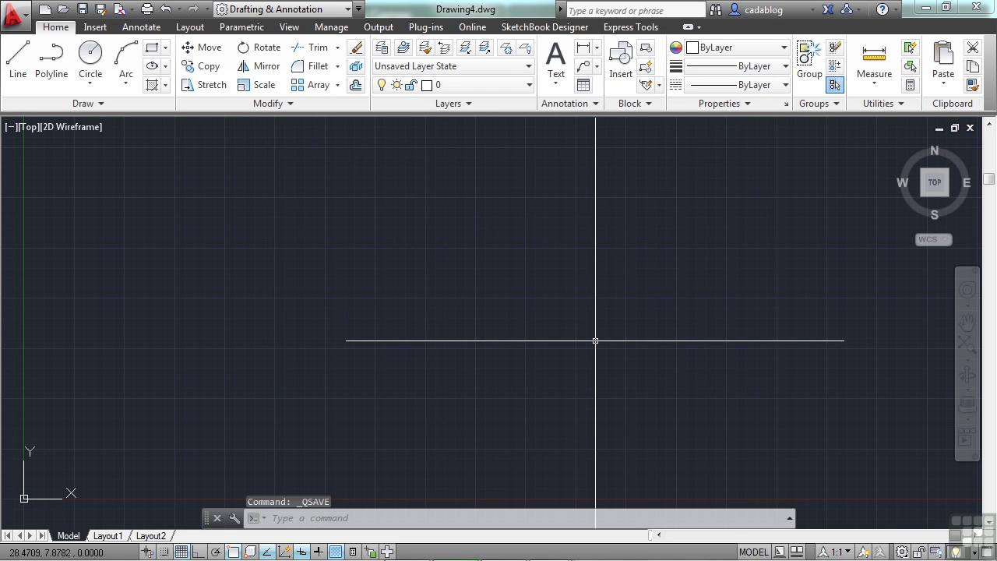
type("open")
Step: Set Files of type to Drawing Template (*.dwt) and open acad.dwt itself
key("Return")
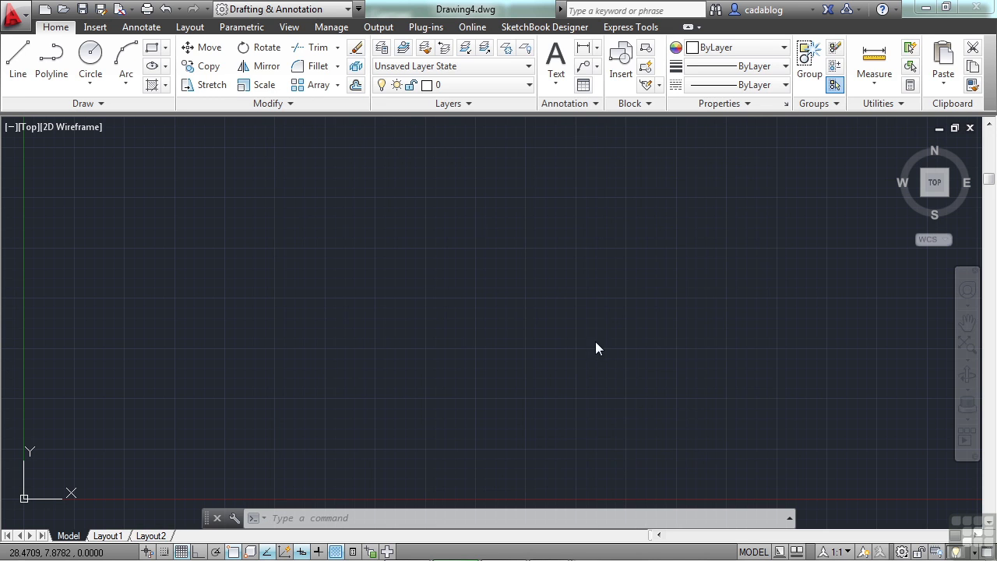
left_click(674, 465)
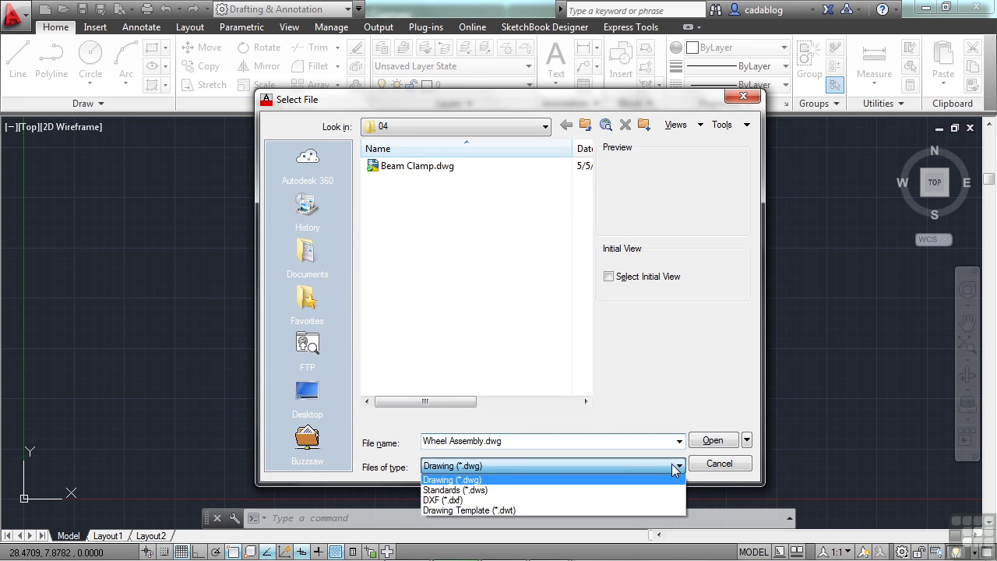
left_click(524, 510)
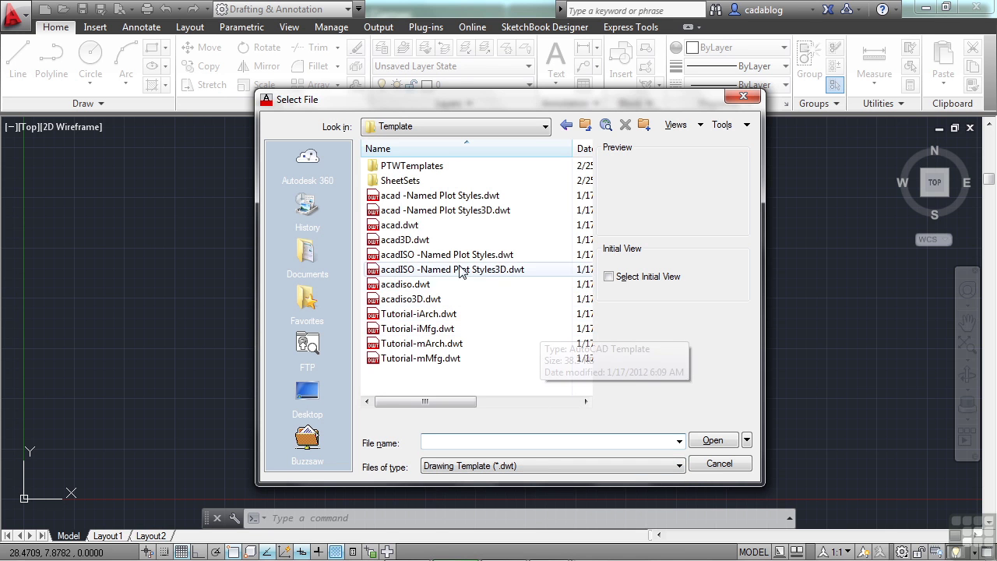
left_click(402, 225)
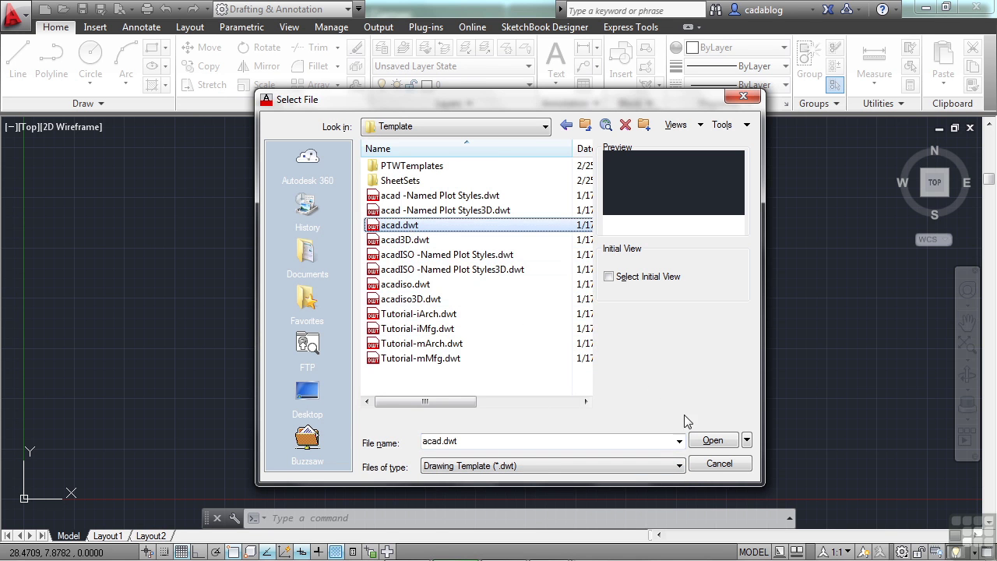
left_click(712, 441)
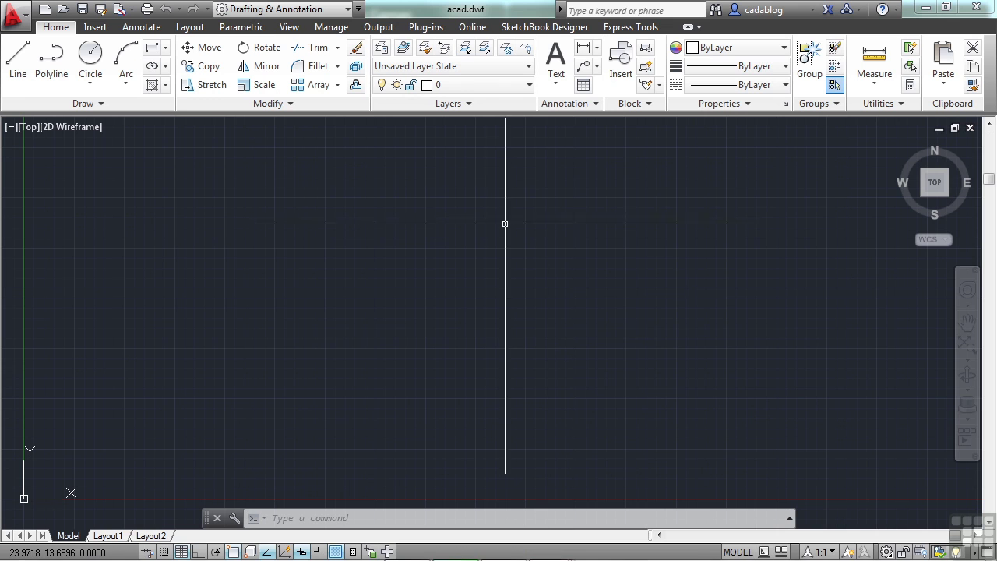